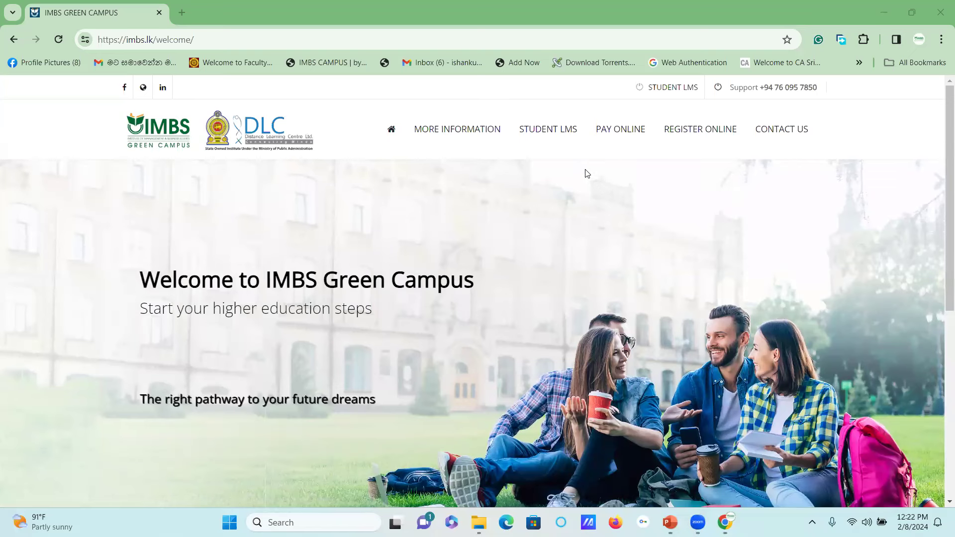
Scroll down the imbs.lk home page and go to the STUDENT LMS login page
scroll(587, 173, down, 2)
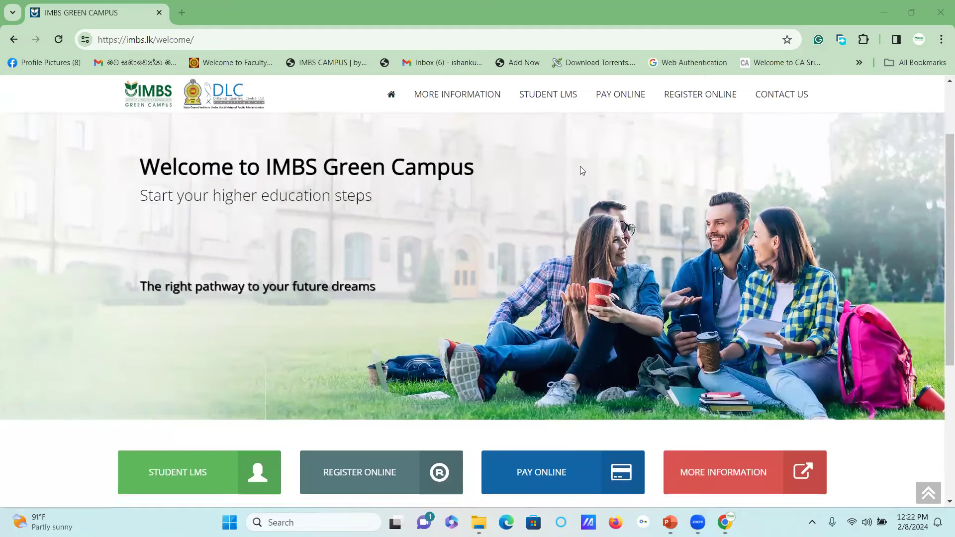
click(201, 470)
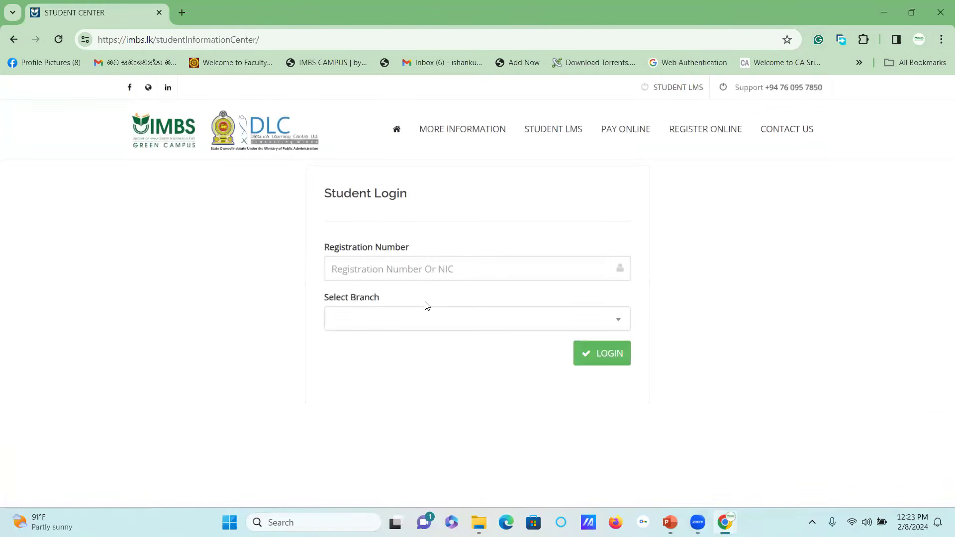
Enter the student's registration number and choose Head Office as the branch
click(394, 277)
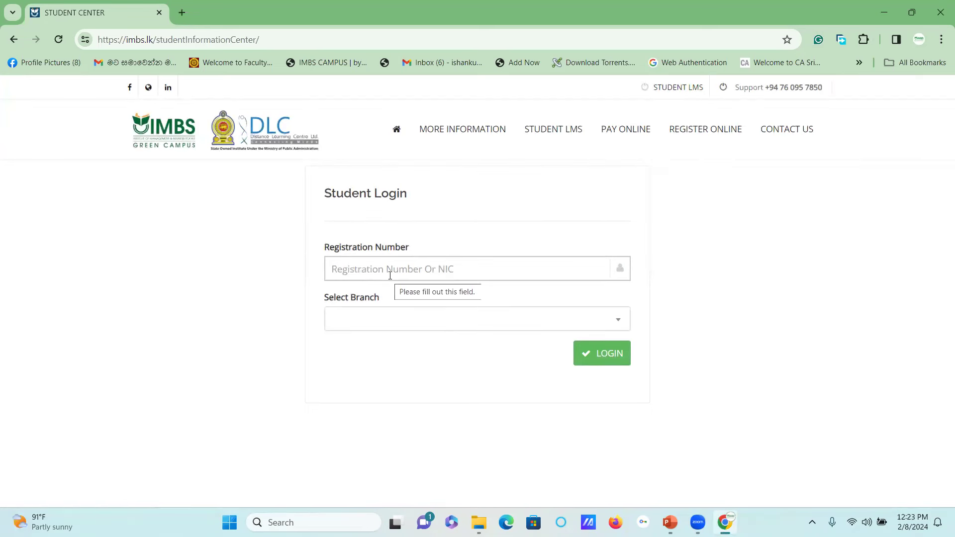
click(390, 276)
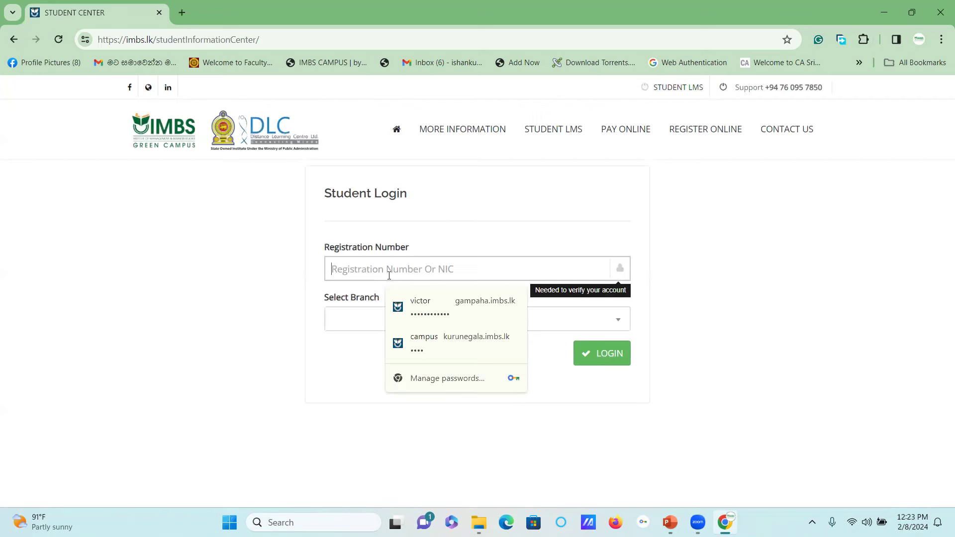
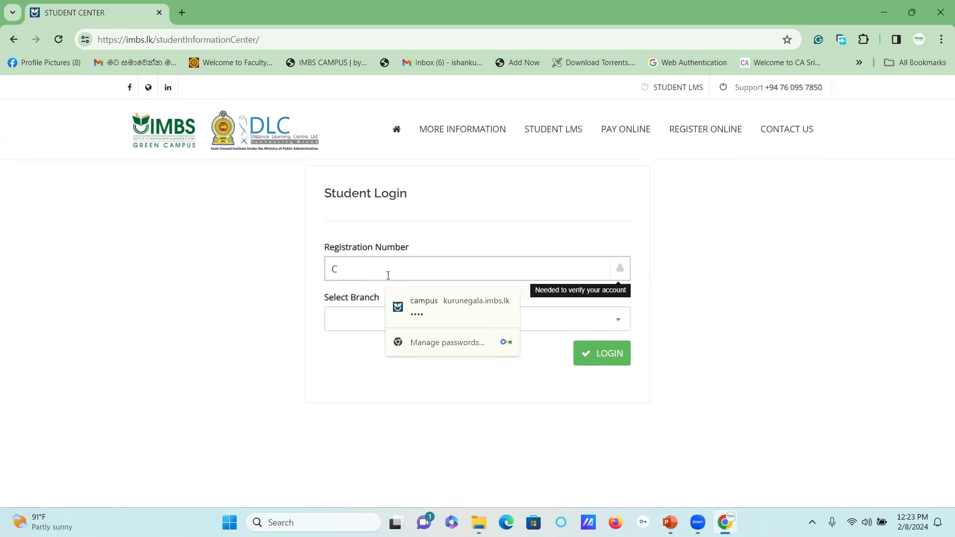
key(BackSpace)
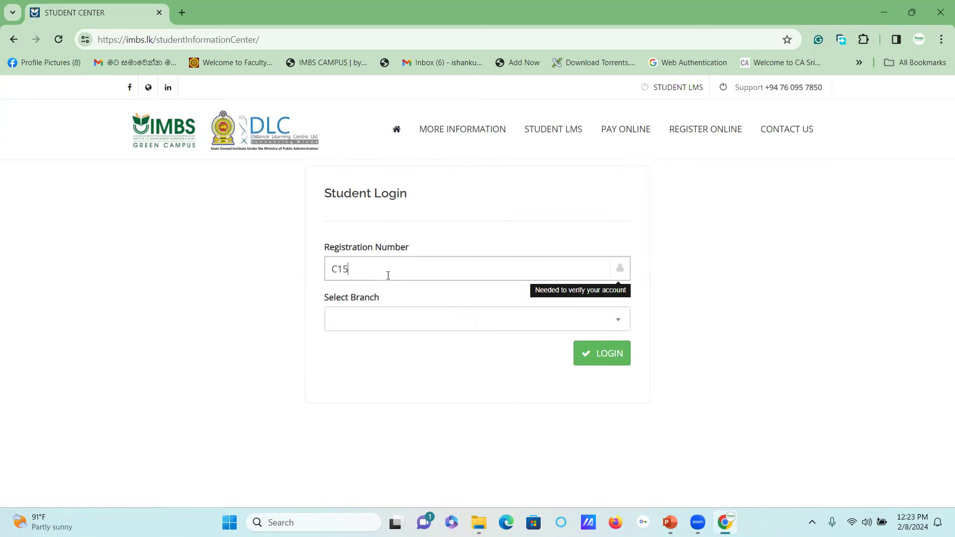
click(452, 319)
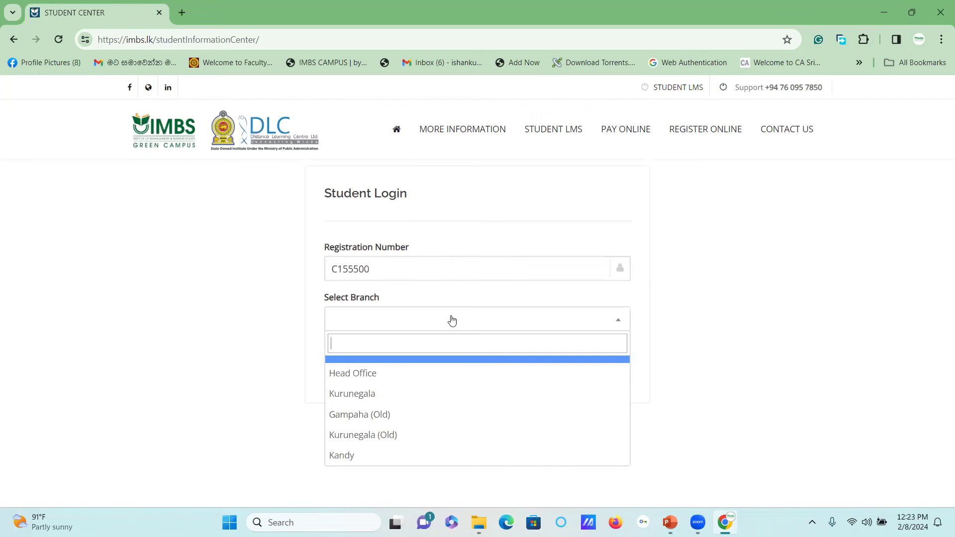
click(412, 374)
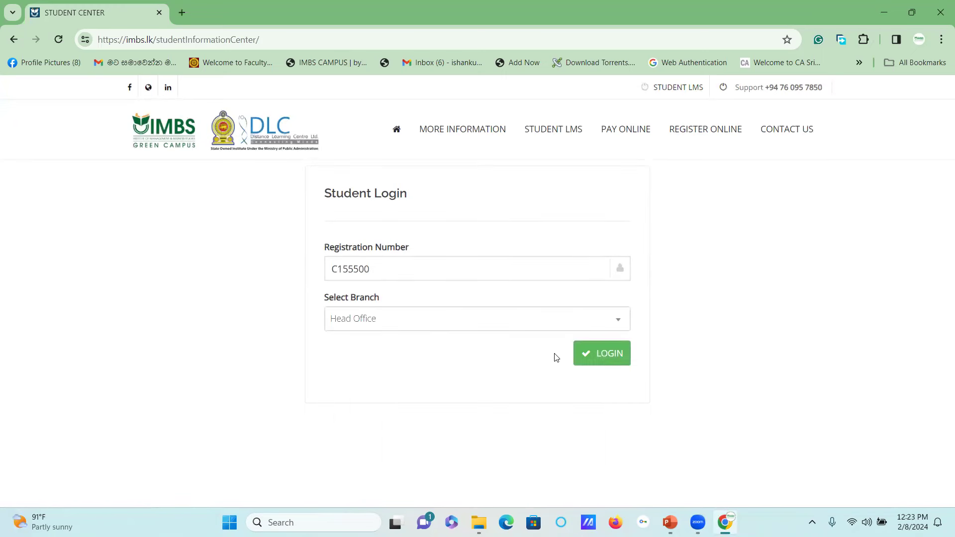
Log in, review the course payment details under Payments, and open Upload Payslips
click(608, 360)
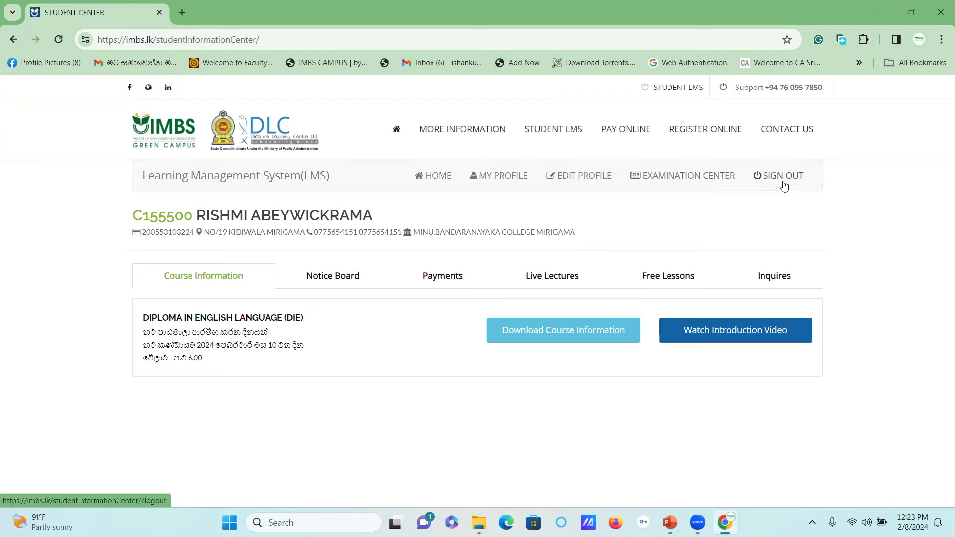
click(451, 276)
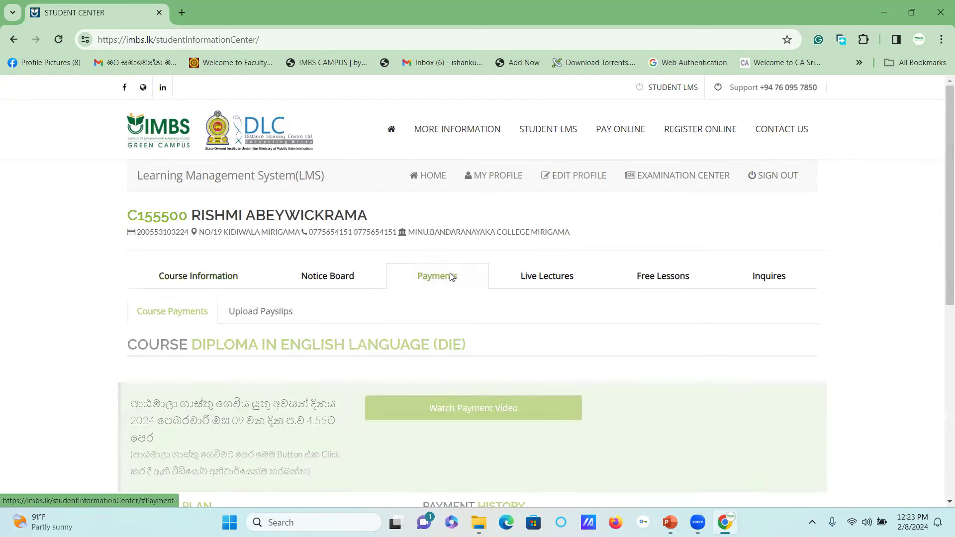
scroll(663, 207, down, 3)
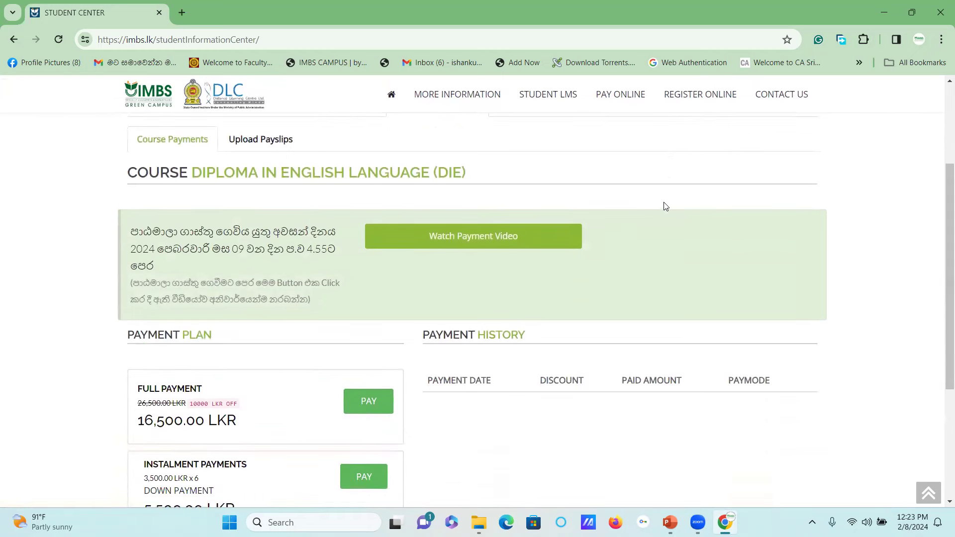
scroll(665, 206, down, 1)
scroll(663, 206, up, 4)
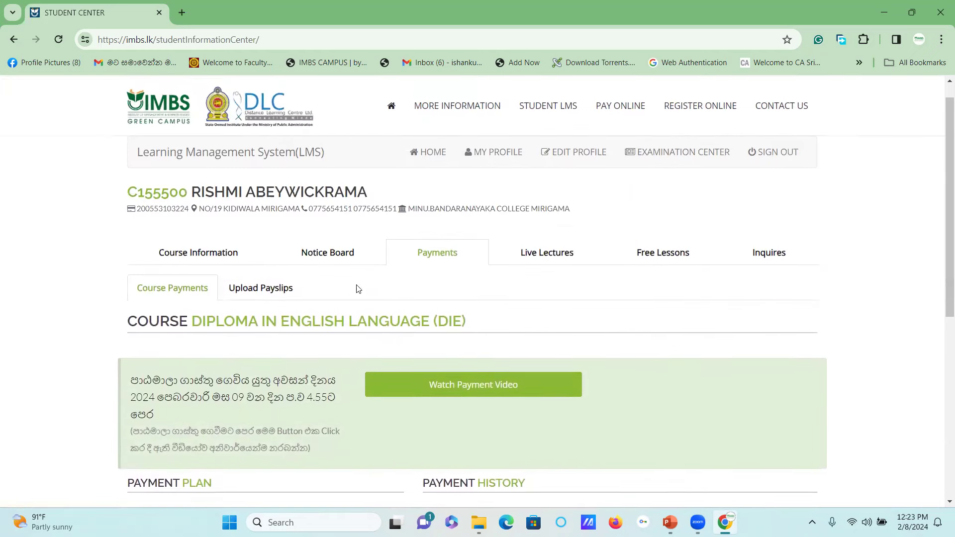
click(266, 293)
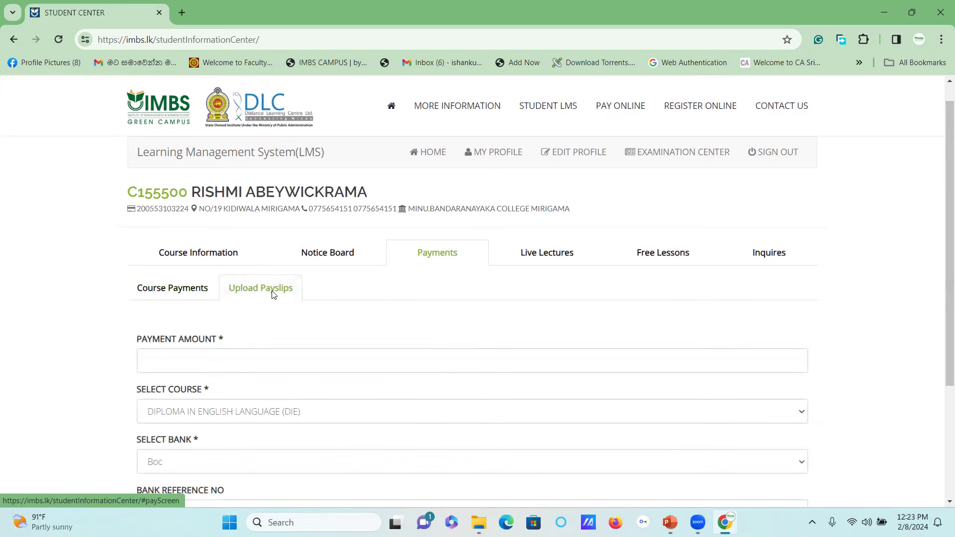
Enter payment amount 16500, keeping DIPLOMA IN ENGLISH LANGUAGE (DIE) as course and Boc as bank
scroll(343, 299, down, 2)
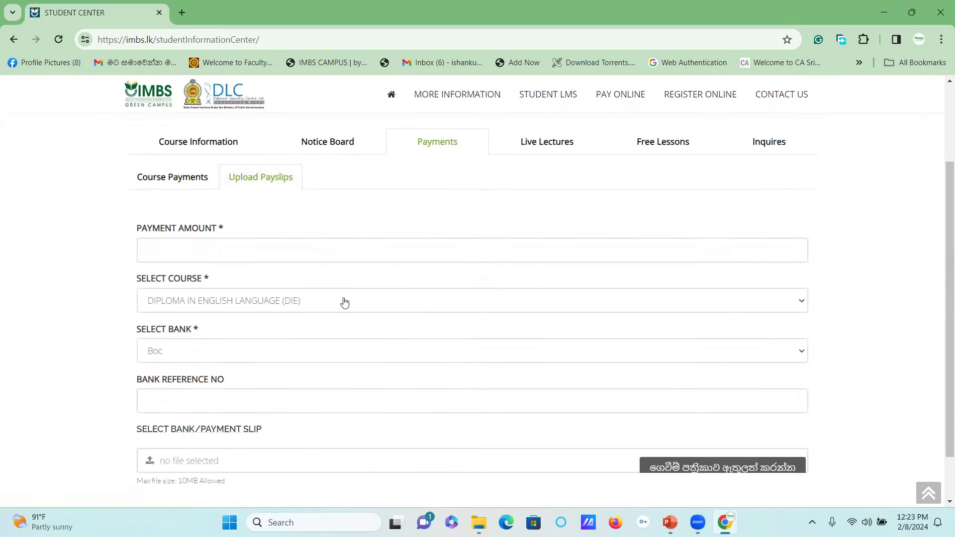
click(207, 257)
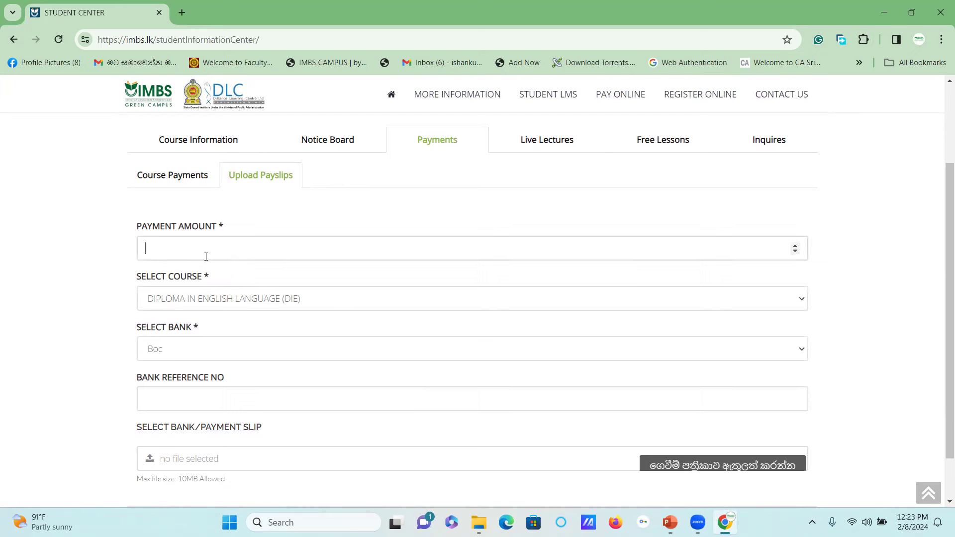
text(16500)
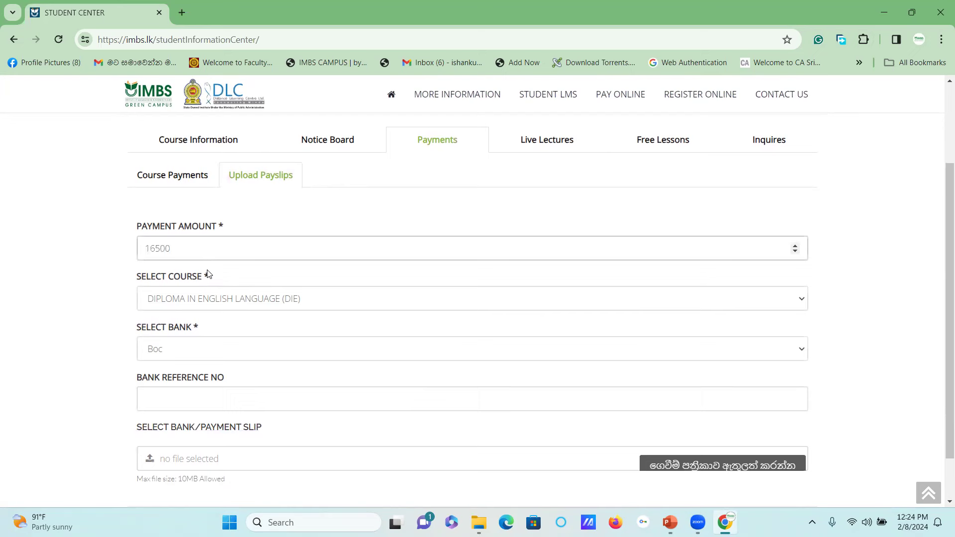
click(267, 299)
click(267, 298)
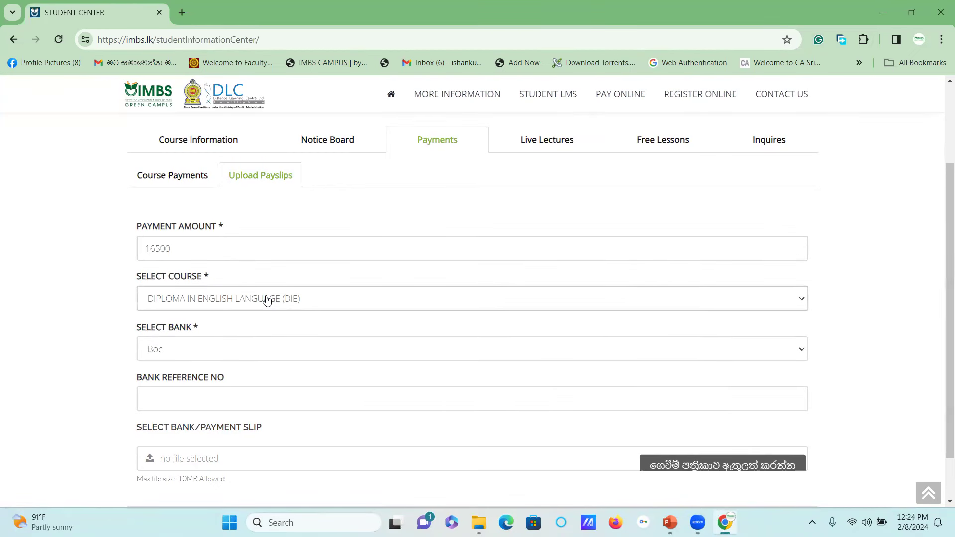
click(241, 351)
click(243, 354)
scroll(241, 348, down, 2)
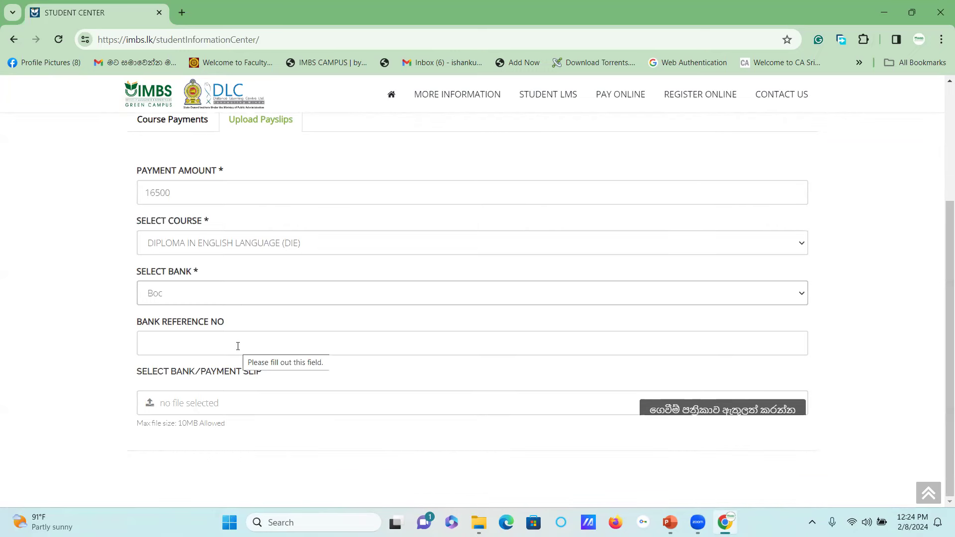
Enter the deposit slip's bank reference number, correcting the mistyped digits
click(238, 346)
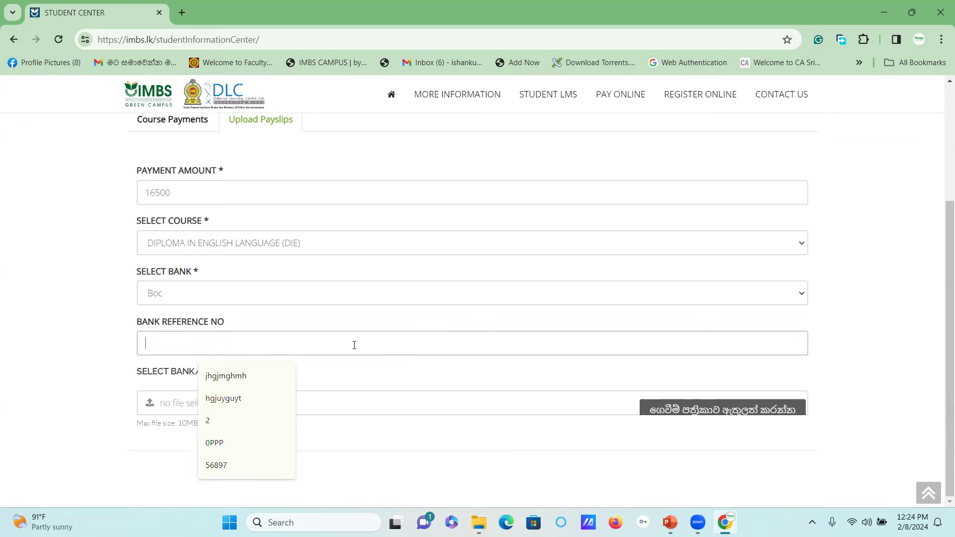
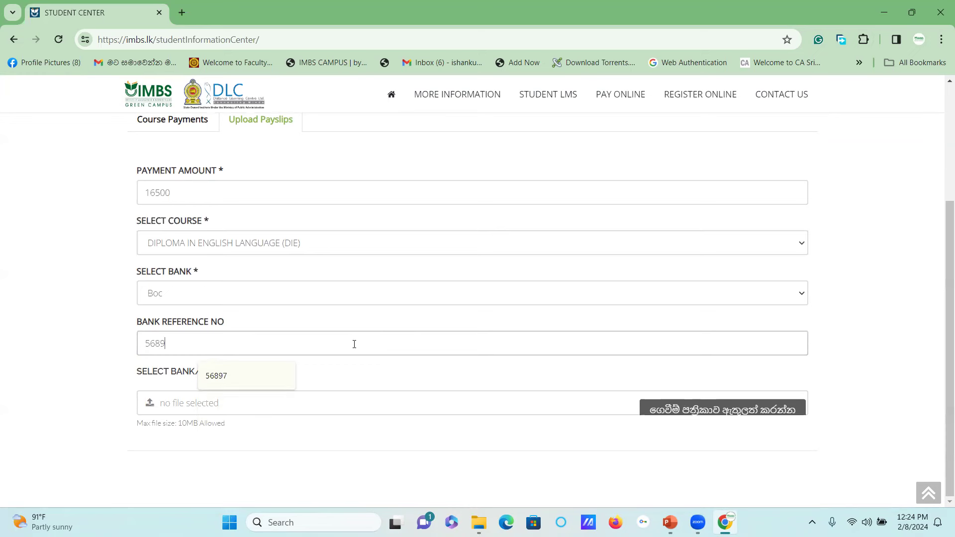
key(BackSpace)
key(BackSpace)
key(BackSpace)
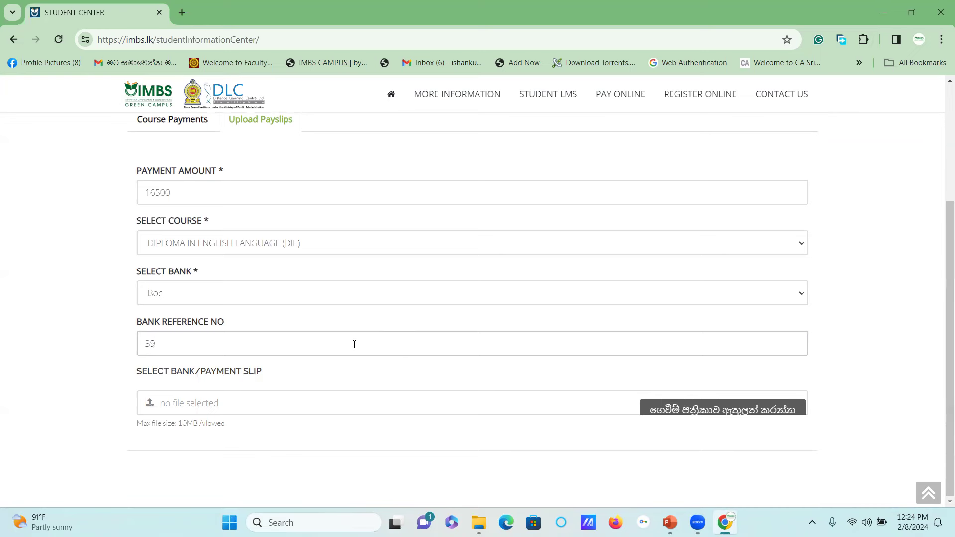
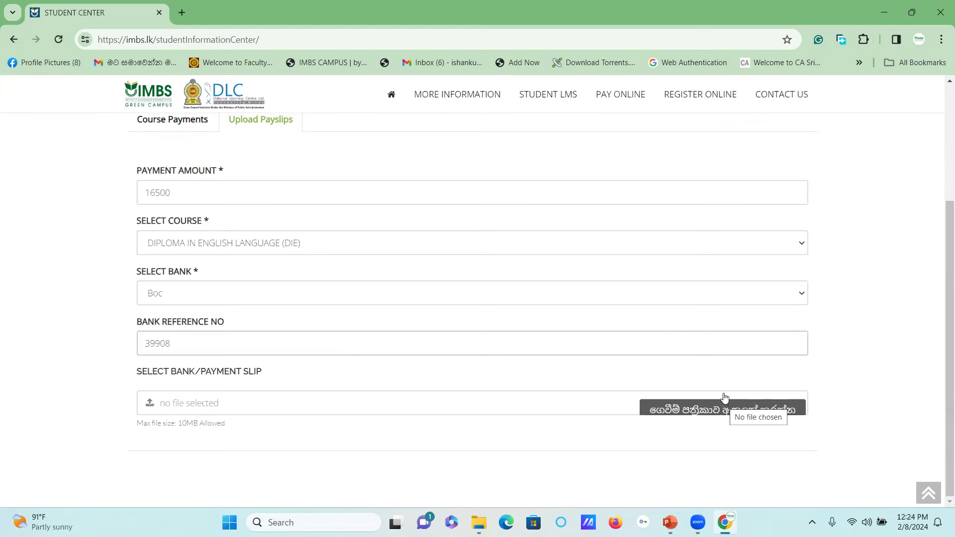
click(707, 409)
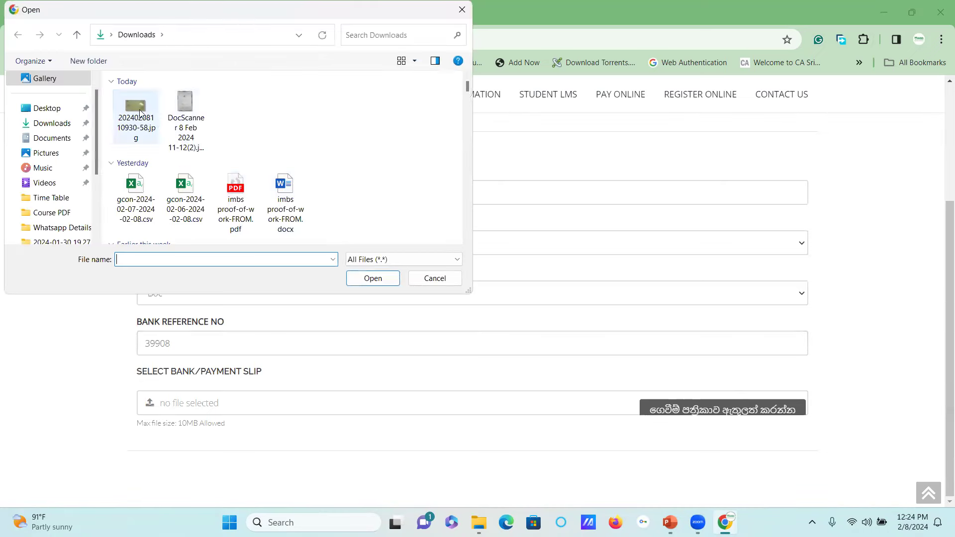
click(135, 111)
click(372, 278)
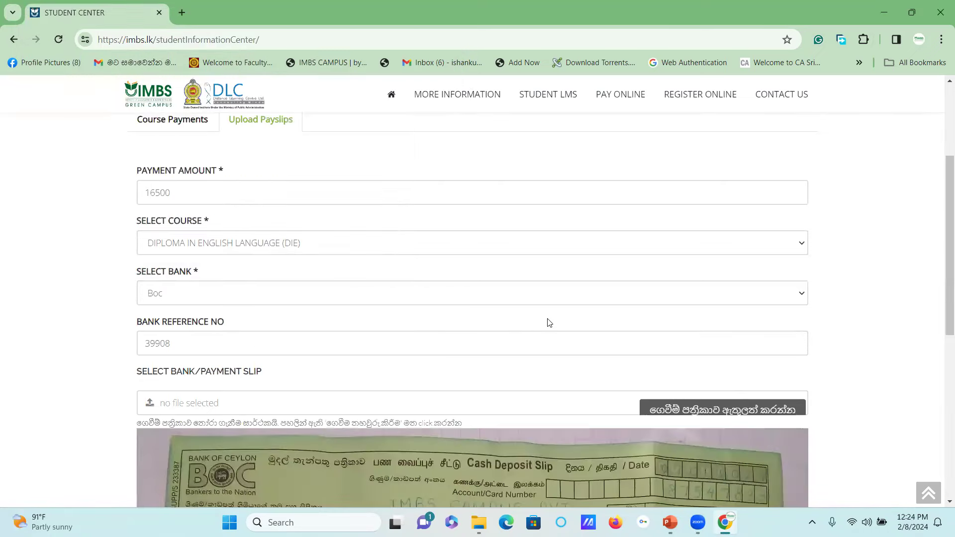
Review the scanned BOC cash deposit slip preview below the form
scroll(584, 297, down, 3)
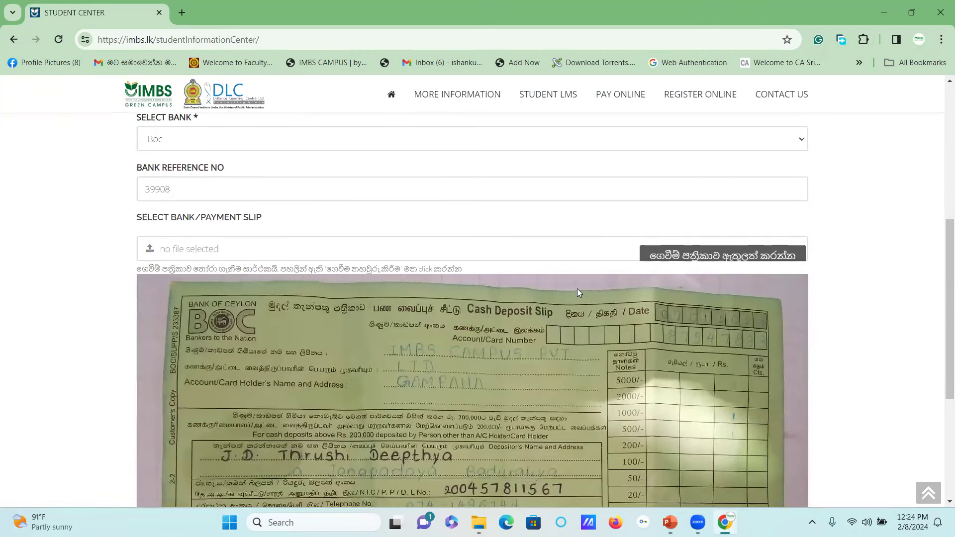
scroll(577, 290, down, 3)
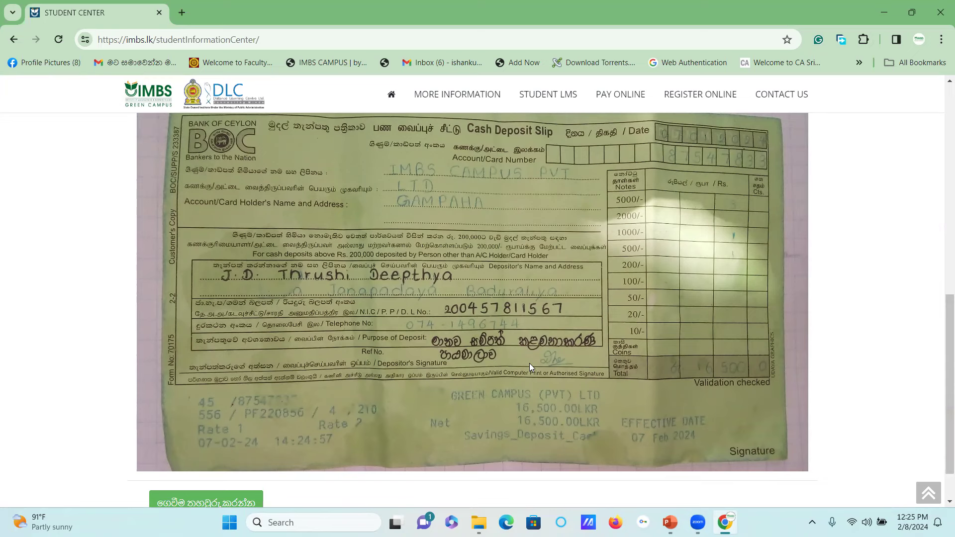
scroll(530, 366, up, 2)
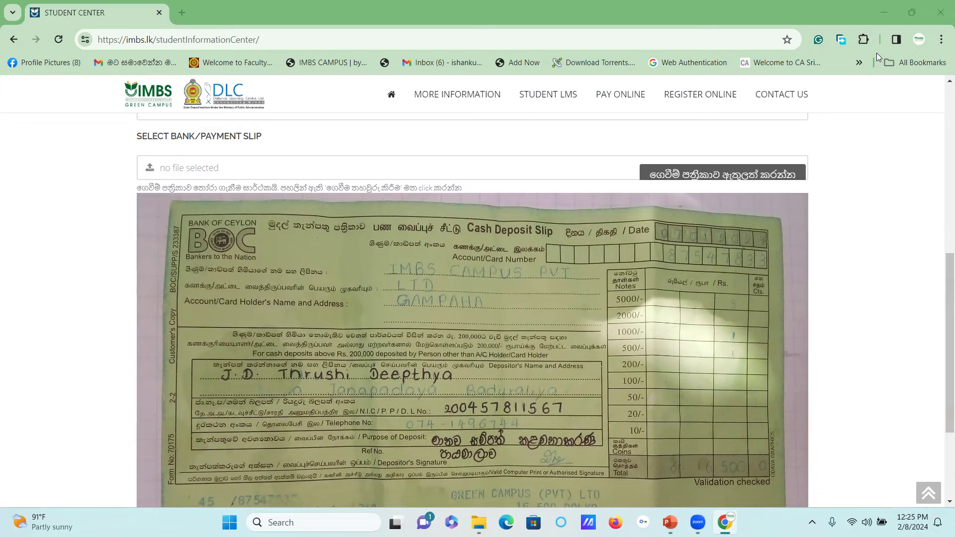
drag(438, 385, 465, 382)
drag(486, 450, 554, 408)
scroll(526, 236, down, 2)
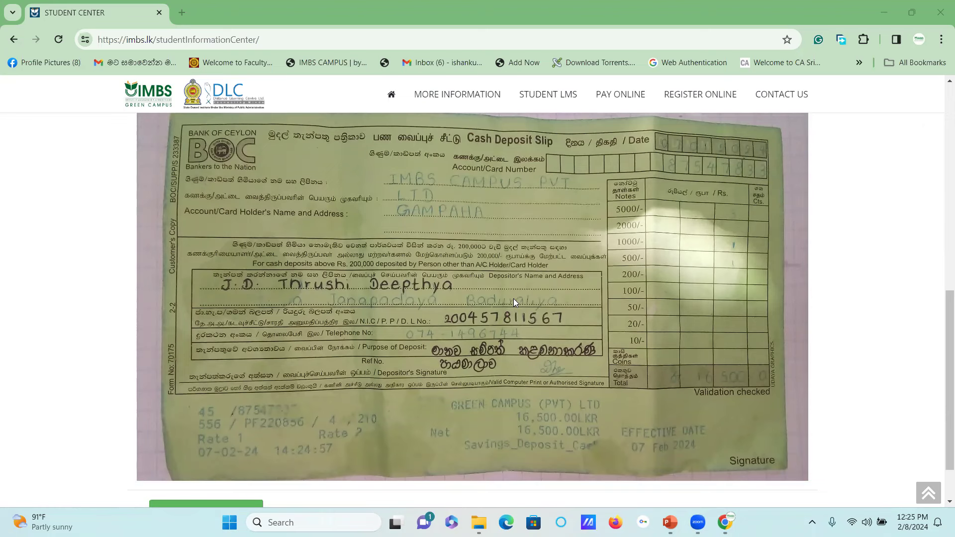
scroll(514, 298, up, 2)
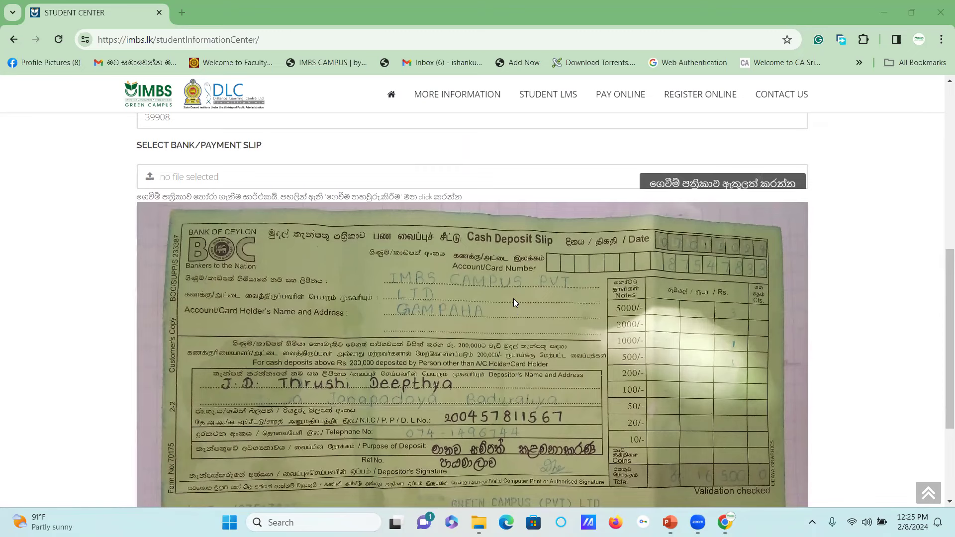
scroll(513, 299, up, 2)
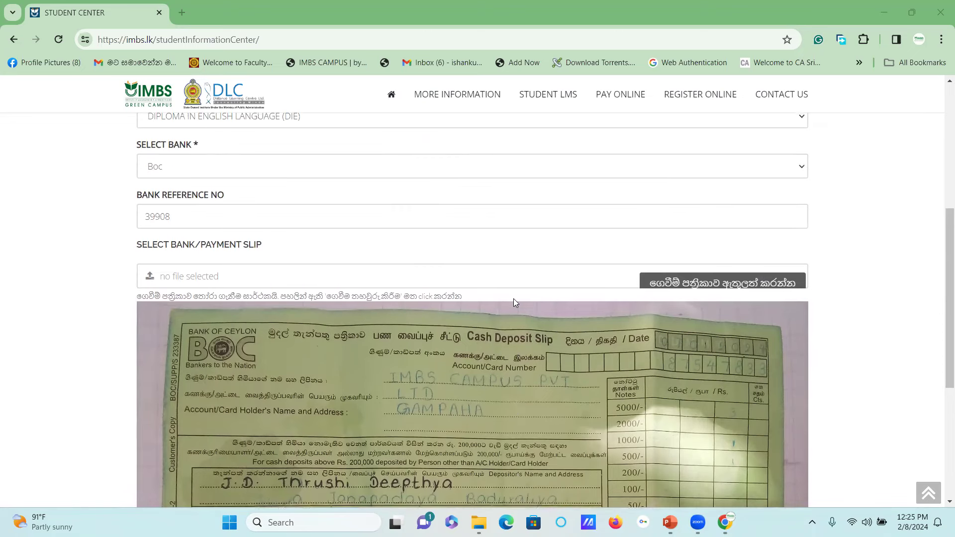
scroll(513, 299, down, 5)
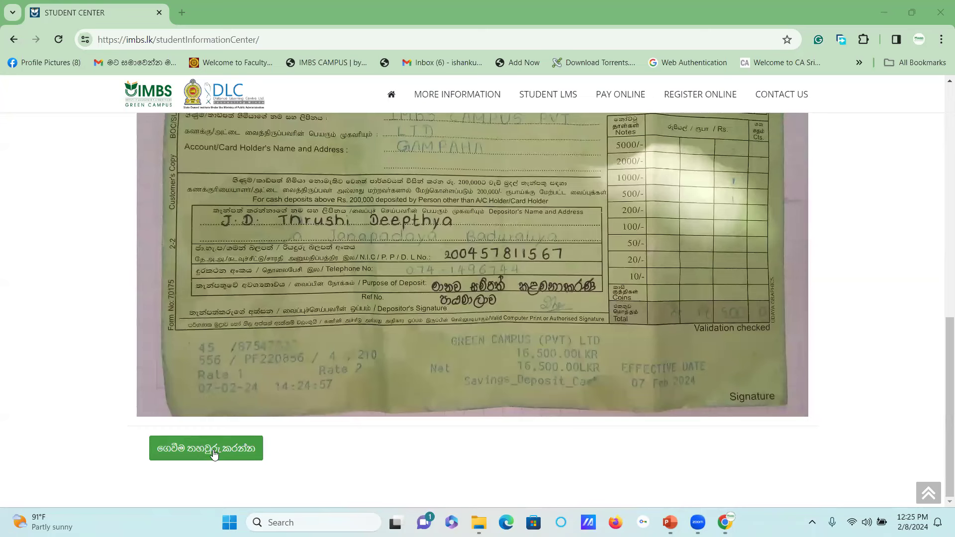
Confirm the payment slip upload and dismiss the success alert with OK
click(214, 454)
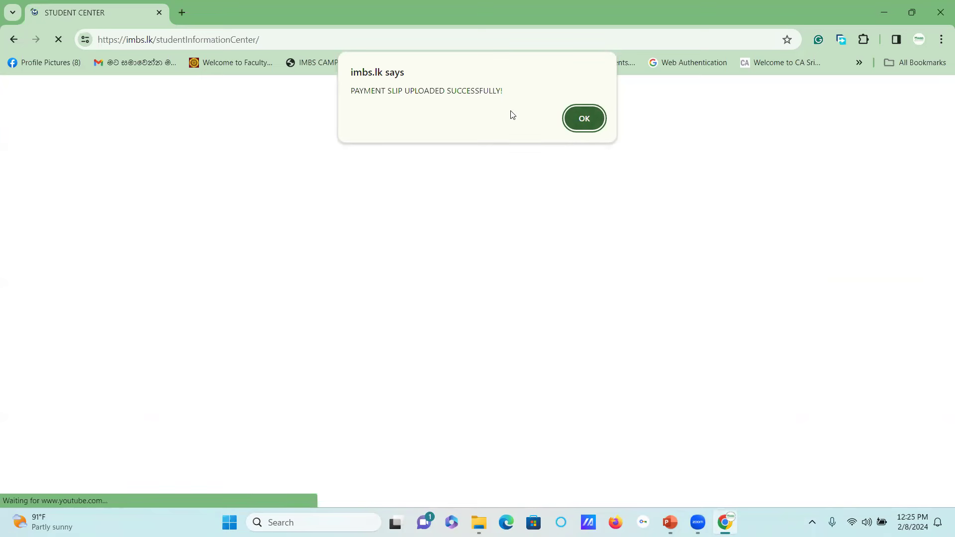
click(584, 118)
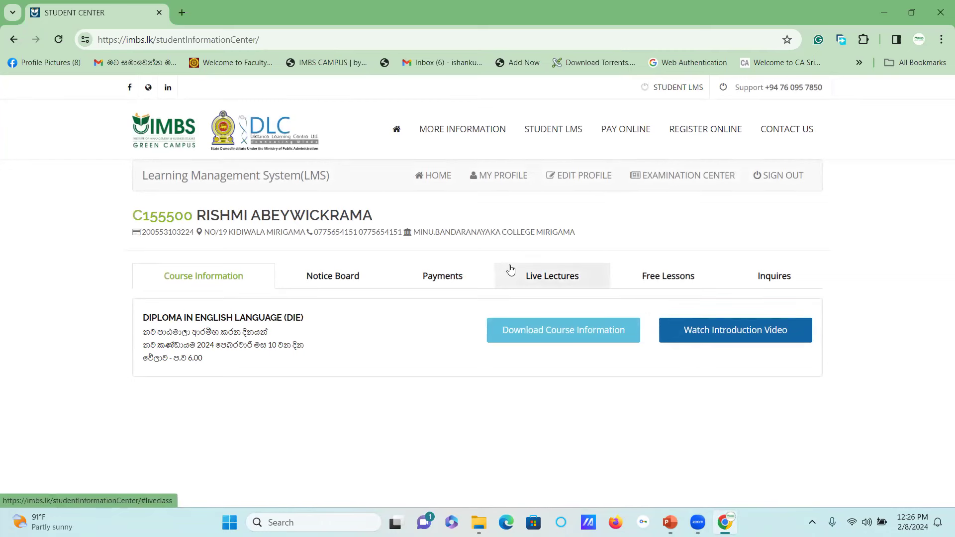
Open Payments and look over the DIE course payment plan and empty payment history
click(449, 276)
scroll(492, 280, down, 6)
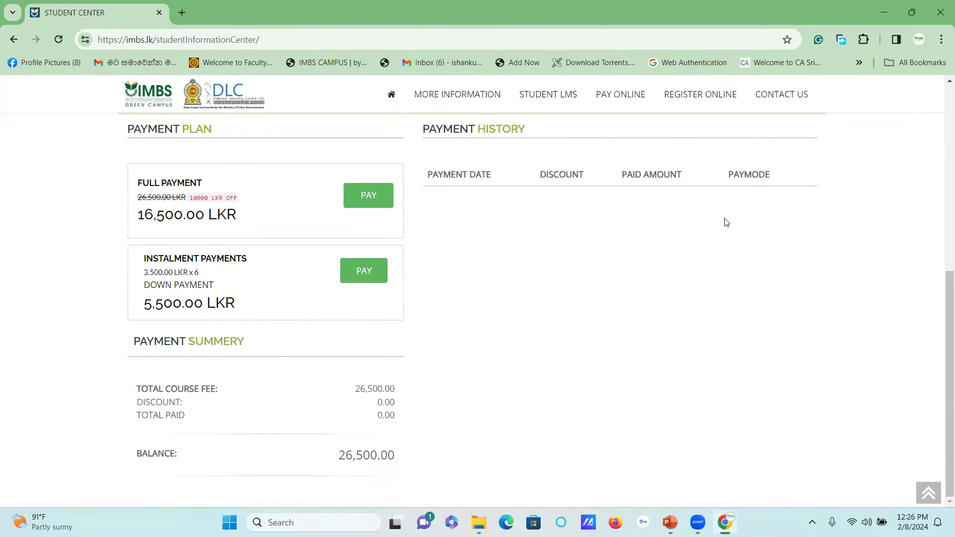
scroll(715, 248, up, 4)
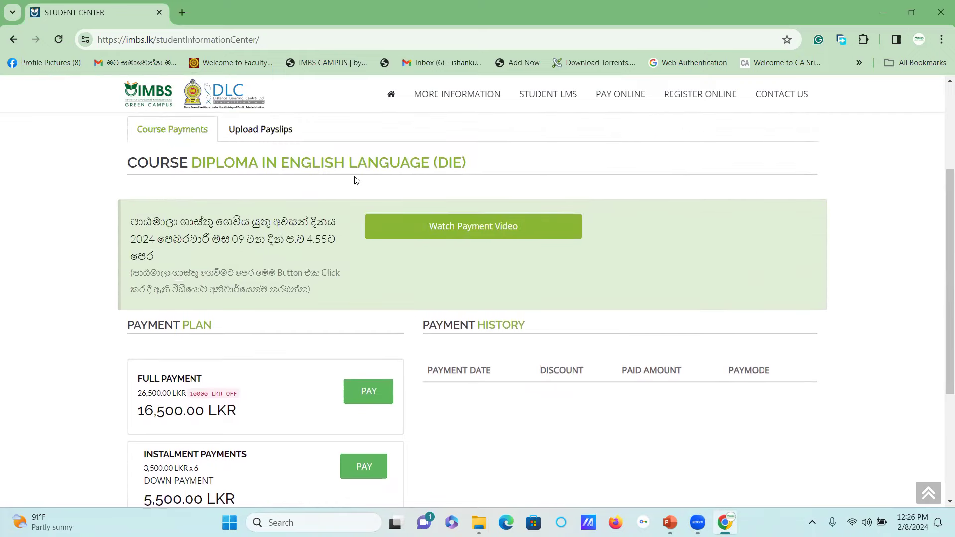
Open the Upload Payslips sub-tab to see the 'Reviewing Payment' notice for the slip
click(265, 130)
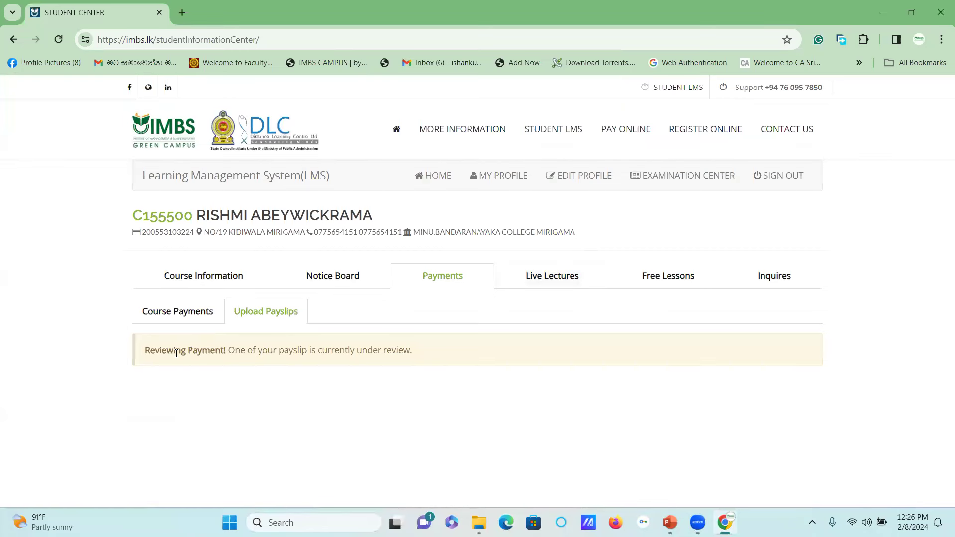